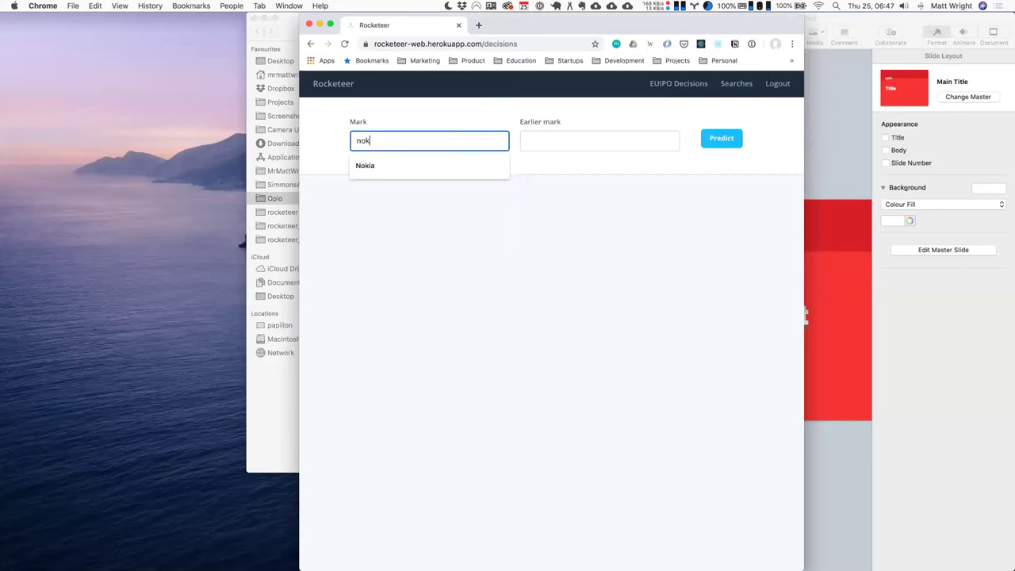
- Predict the likelihood of confusion for the mark "nokia" against the earlier mark "Nokian"
text(nok)
key(Down)
key(Return)
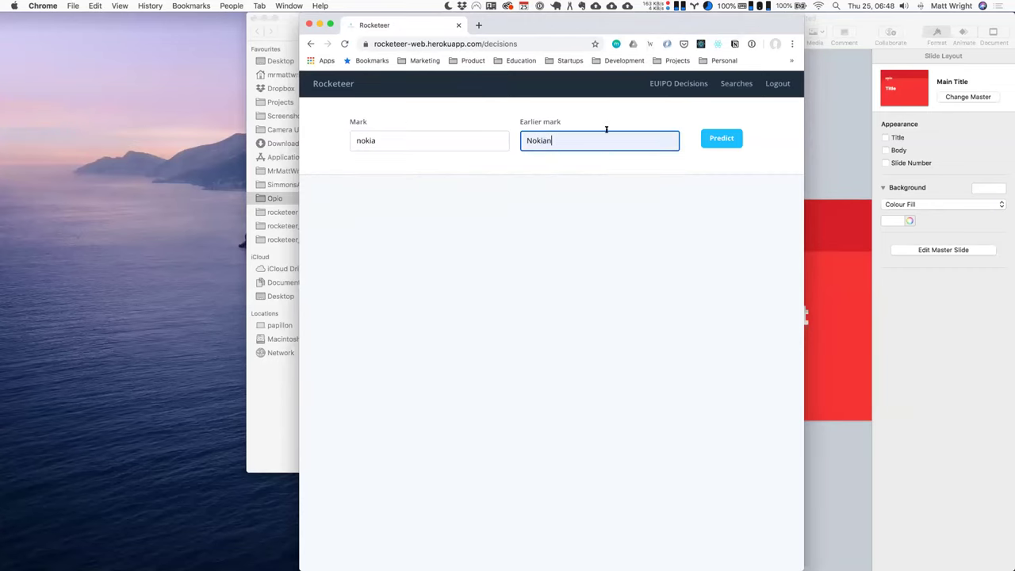
click(725, 140)
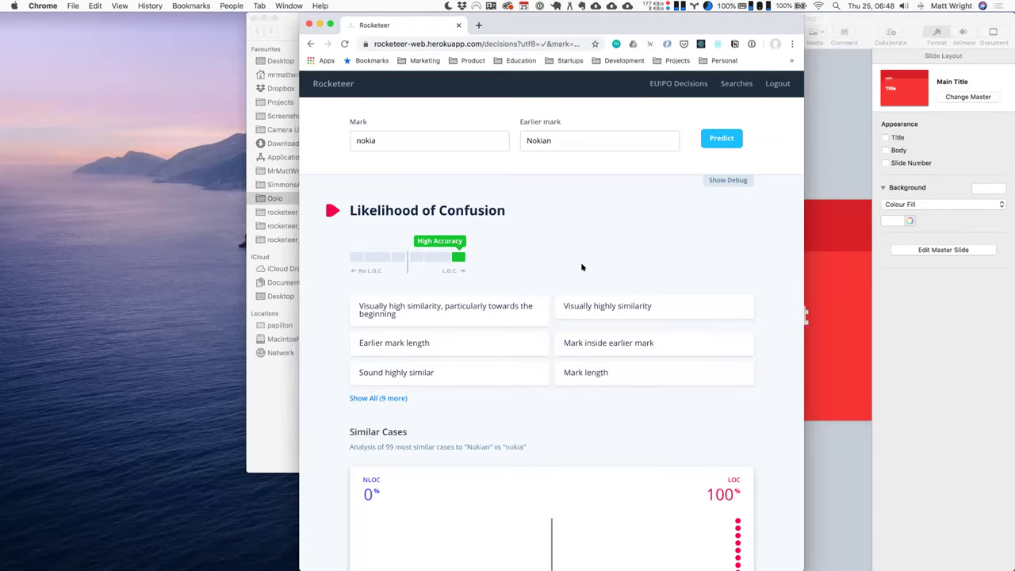
- Examine the accuracy gauge and similarity factors of the nokia prediction, expanding the full factor list and collapsing it again
scroll(579, 262, down, 1)
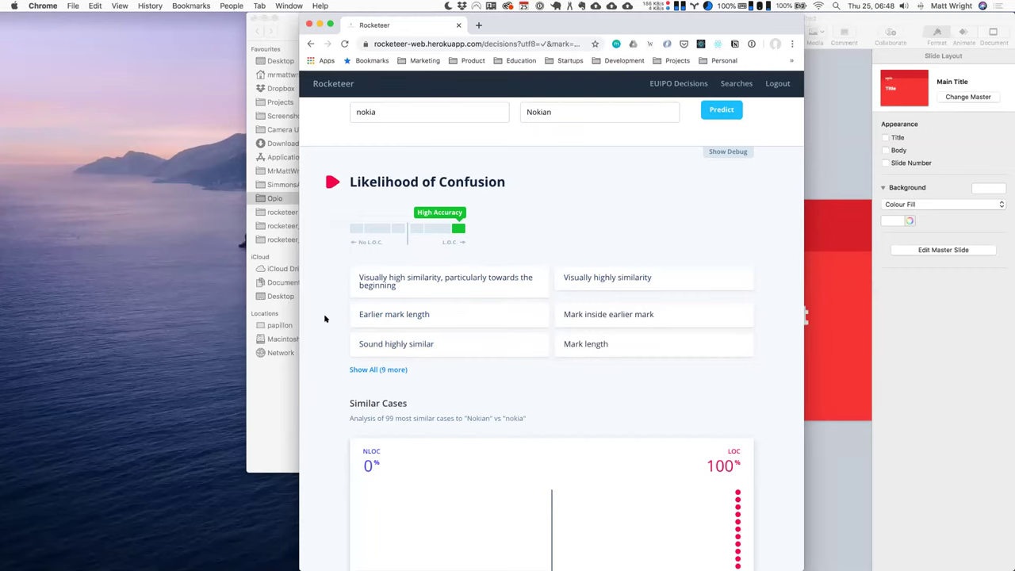
scroll(326, 317, down, 2)
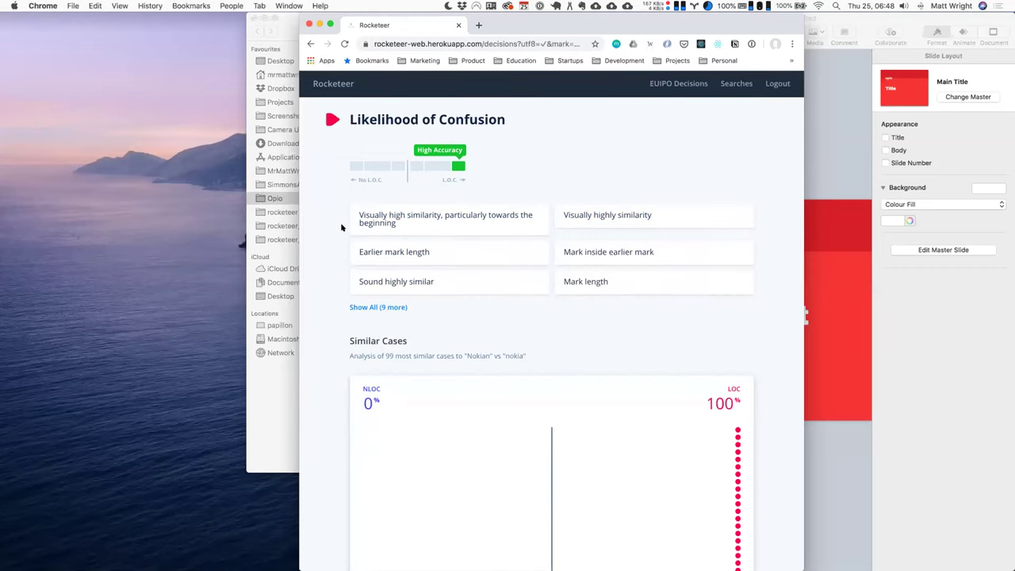
scroll(341, 234, up, 1)
scroll(341, 233, up, 1)
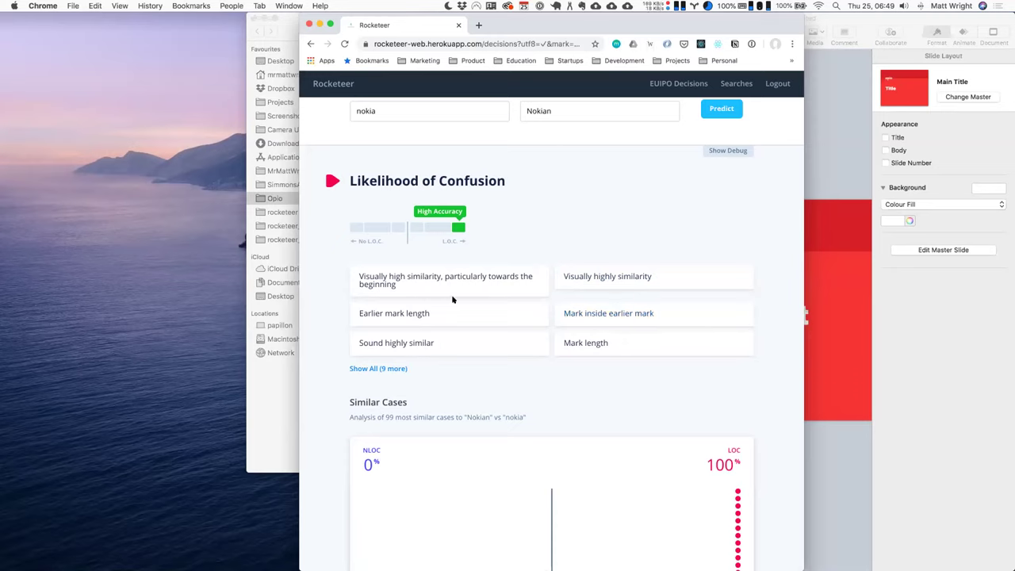
scroll(472, 361, down, 1)
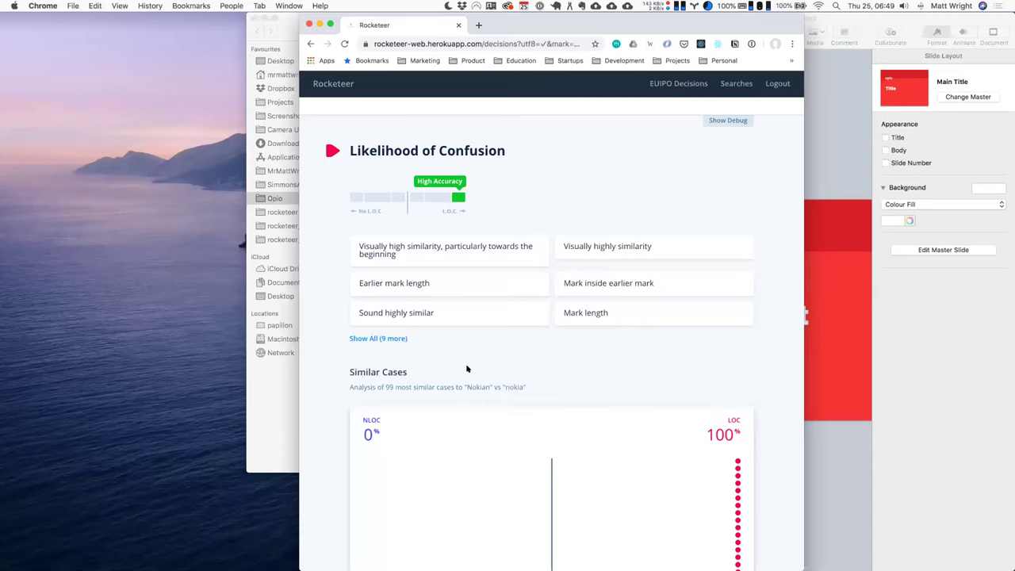
click(383, 338)
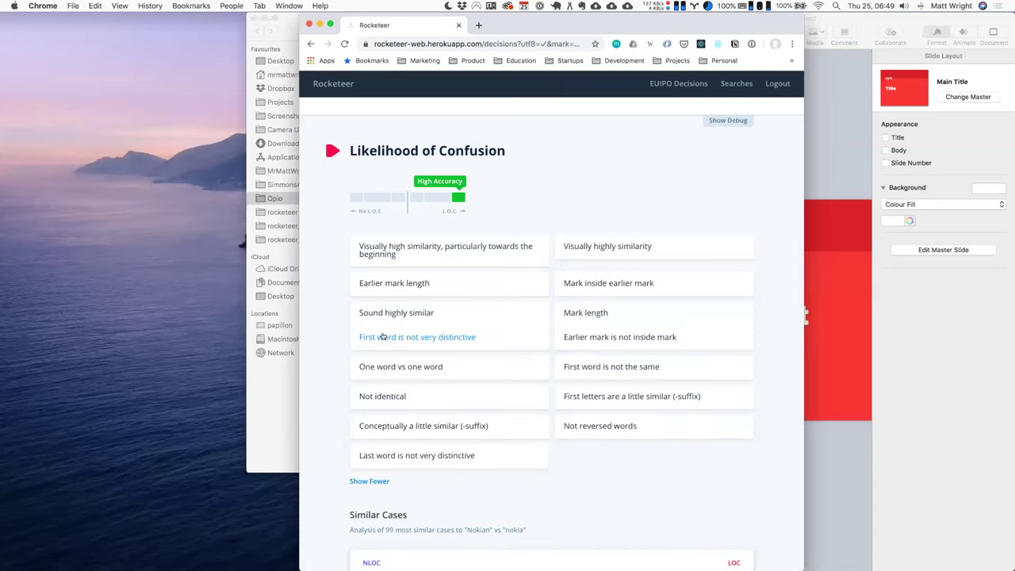
click(363, 481)
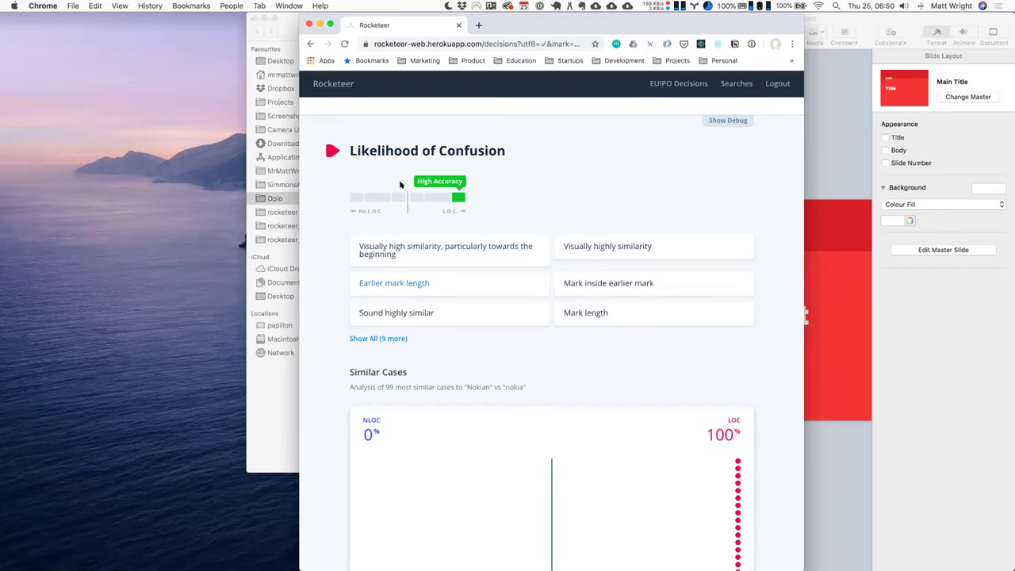
- Examine the Similar Cases distribution chart and the listed case pairs for "Nokian" vs "nokia"
scroll(322, 317, down, 1)
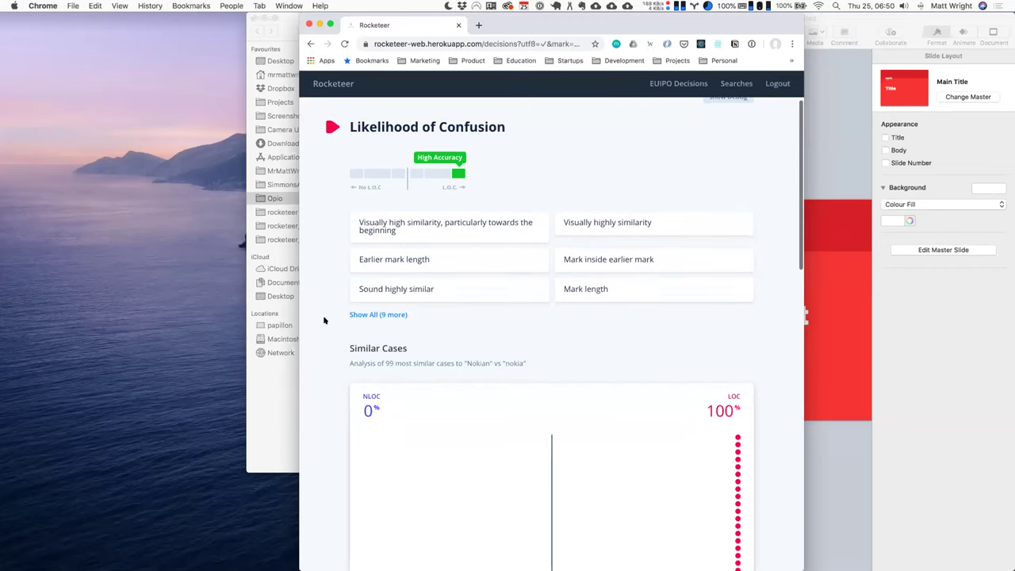
scroll(324, 321, down, 2)
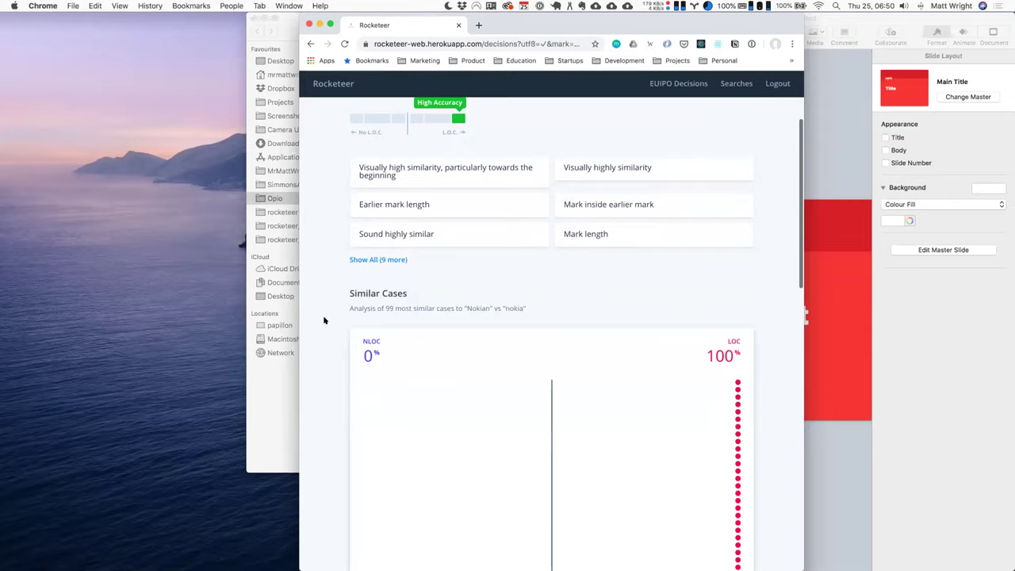
scroll(324, 321, down, 5)
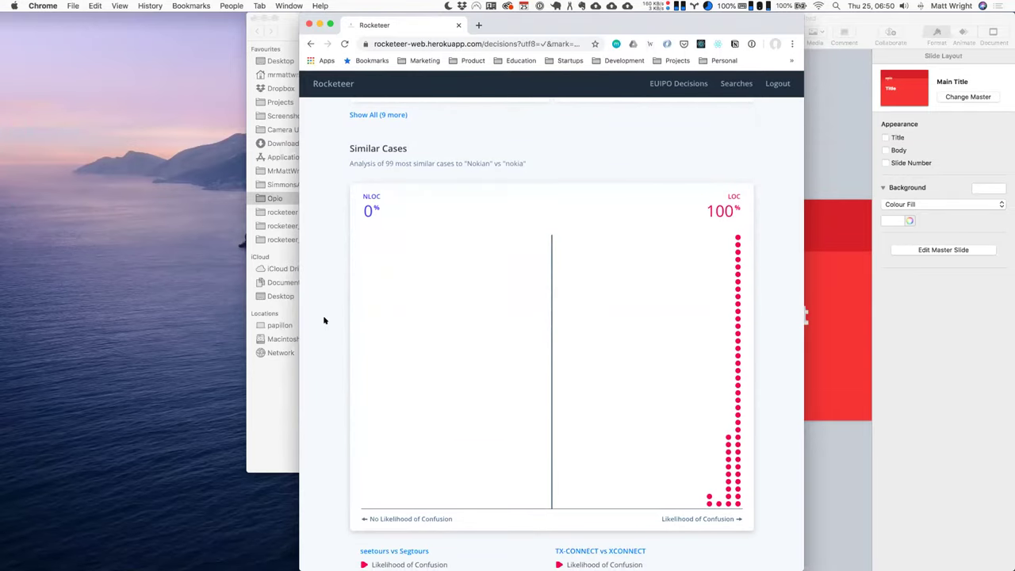
scroll(324, 321, up, 1)
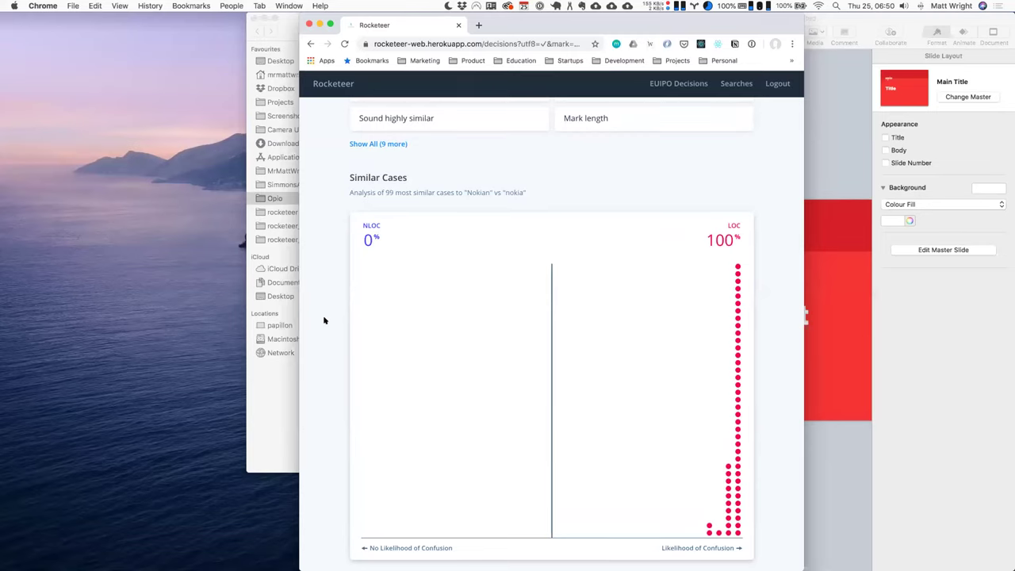
scroll(324, 321, up, 5)
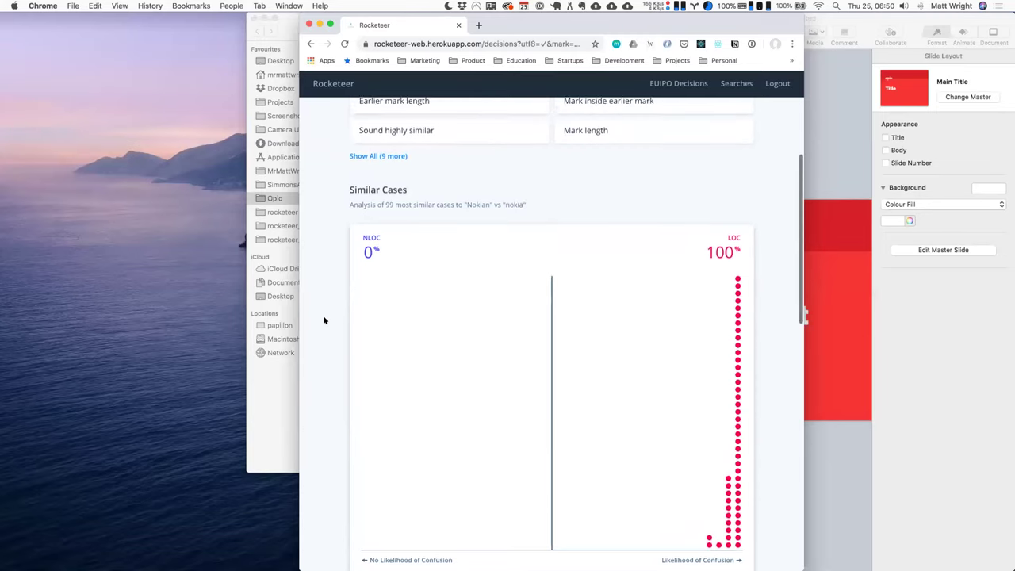
scroll(324, 320, down, 5)
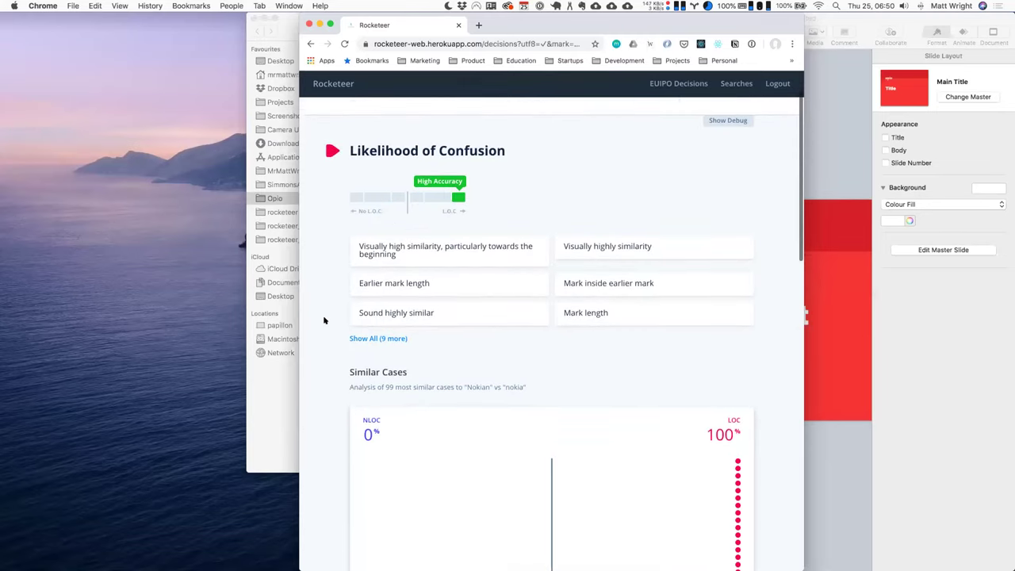
scroll(324, 320, down, 1)
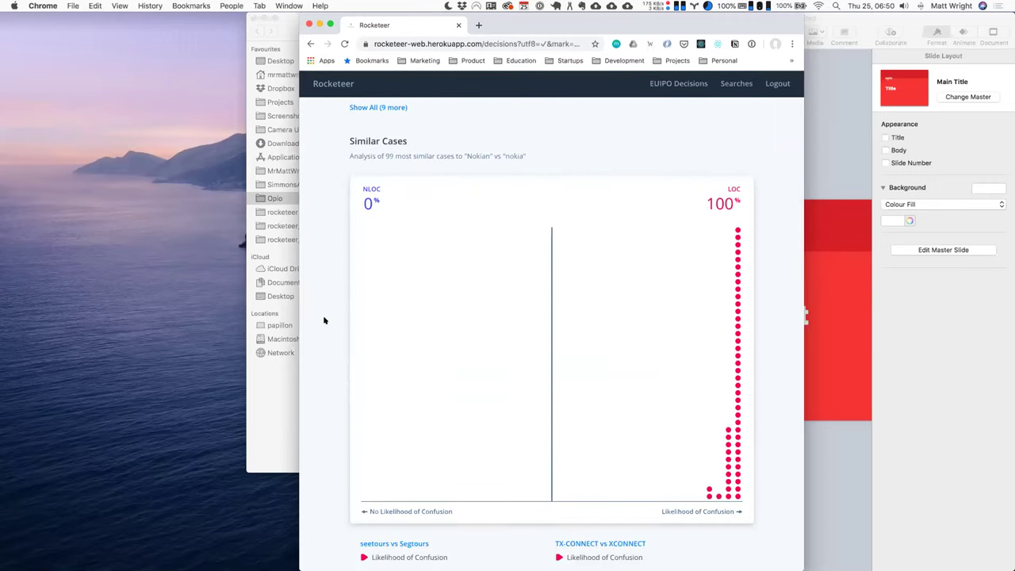
scroll(323, 321, down, 1)
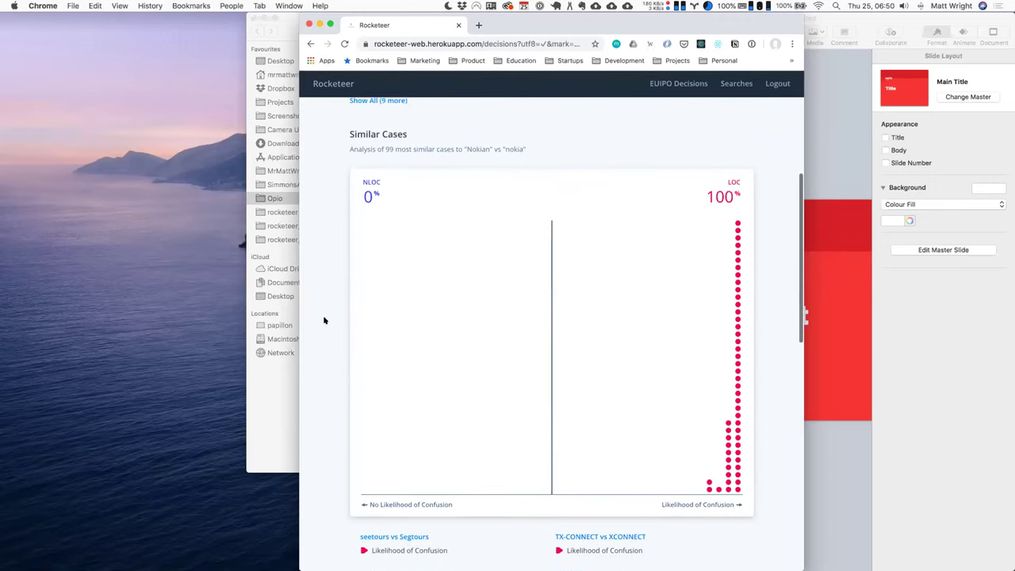
scroll(323, 321, down, 3)
scroll(324, 321, down, 5)
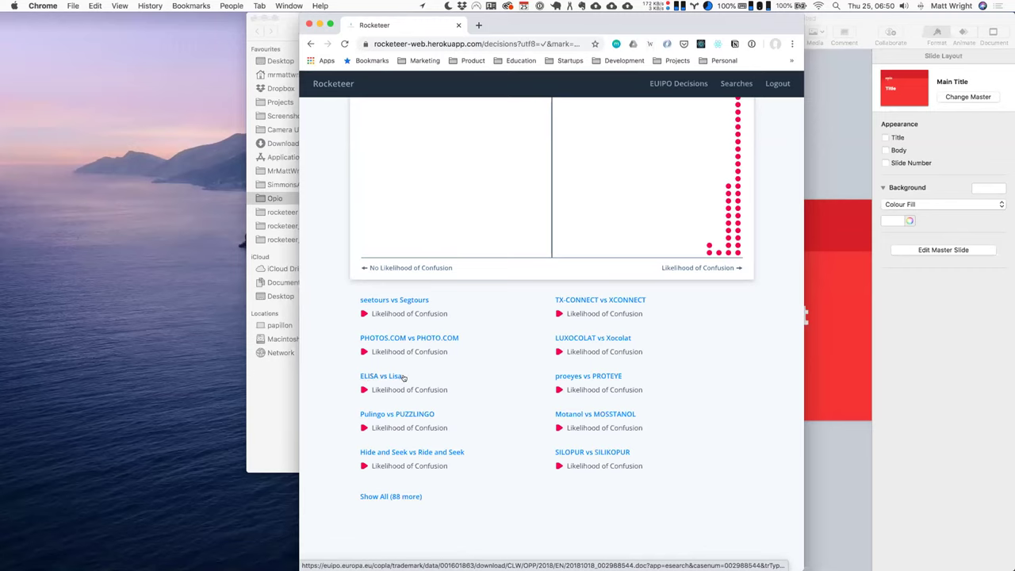
scroll(468, 394, down, 1)
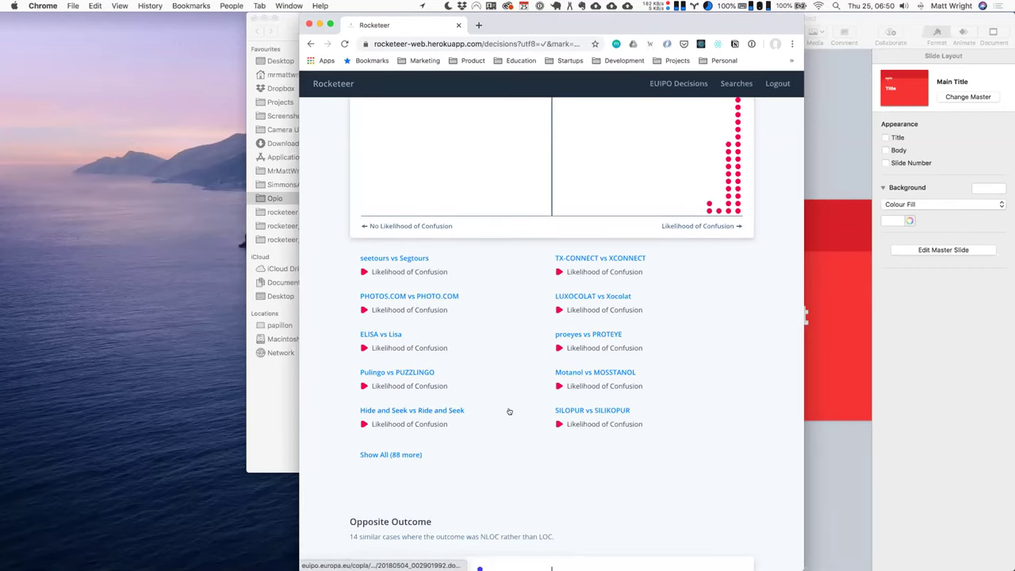
- Review the Opposite Outcome chart and compare its cases with the similar cases listed above it
scroll(509, 411, down, 3)
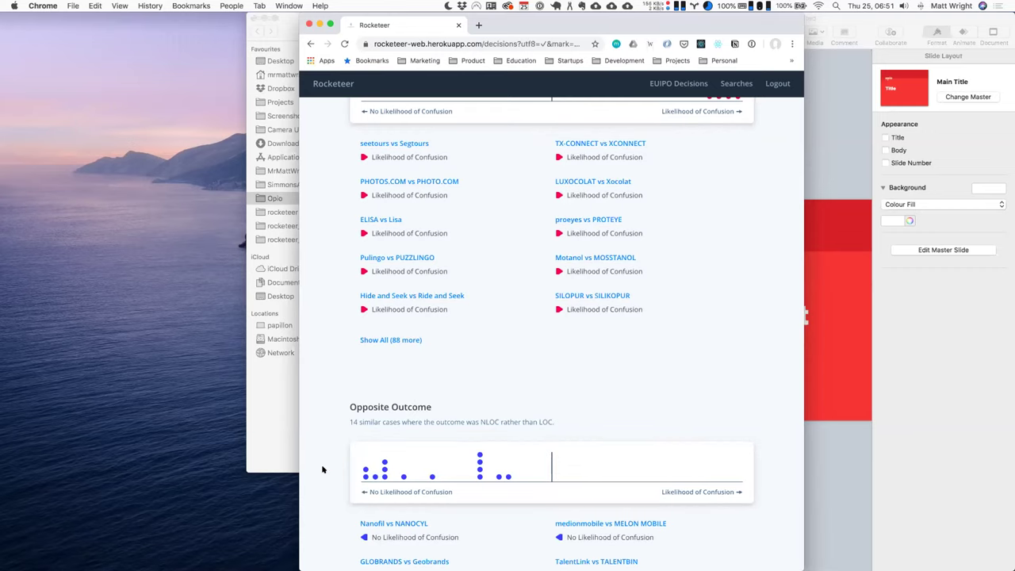
scroll(323, 470, down, 2)
scroll(326, 469, up, 2)
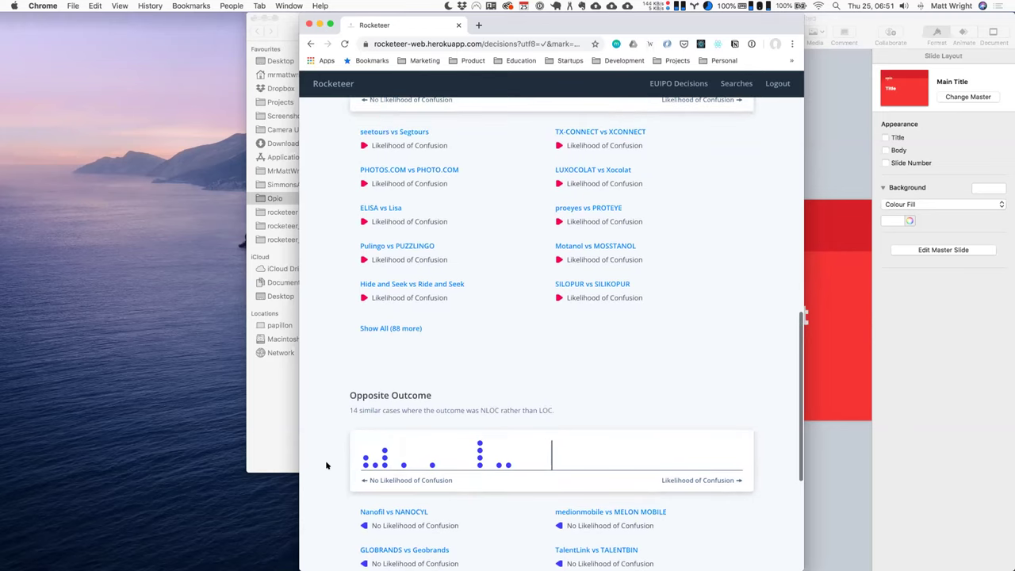
scroll(327, 469, up, 3)
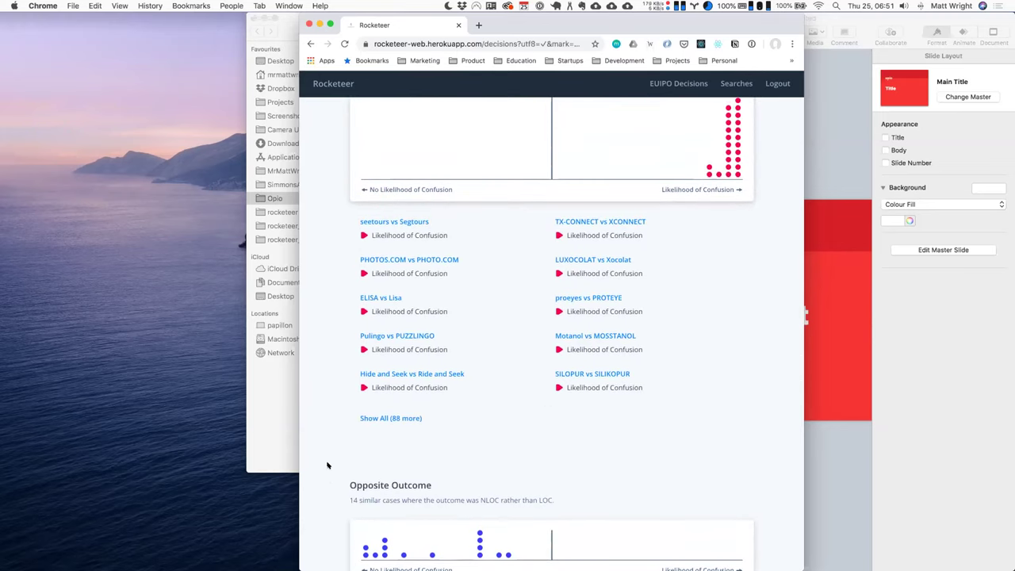
scroll(327, 466, up, 2)
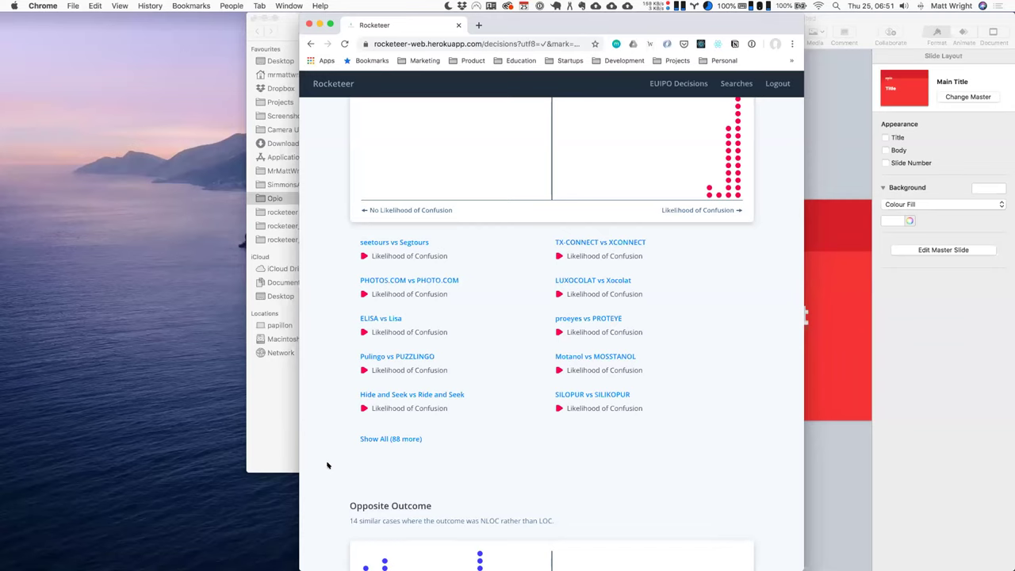
scroll(335, 364, up, 10)
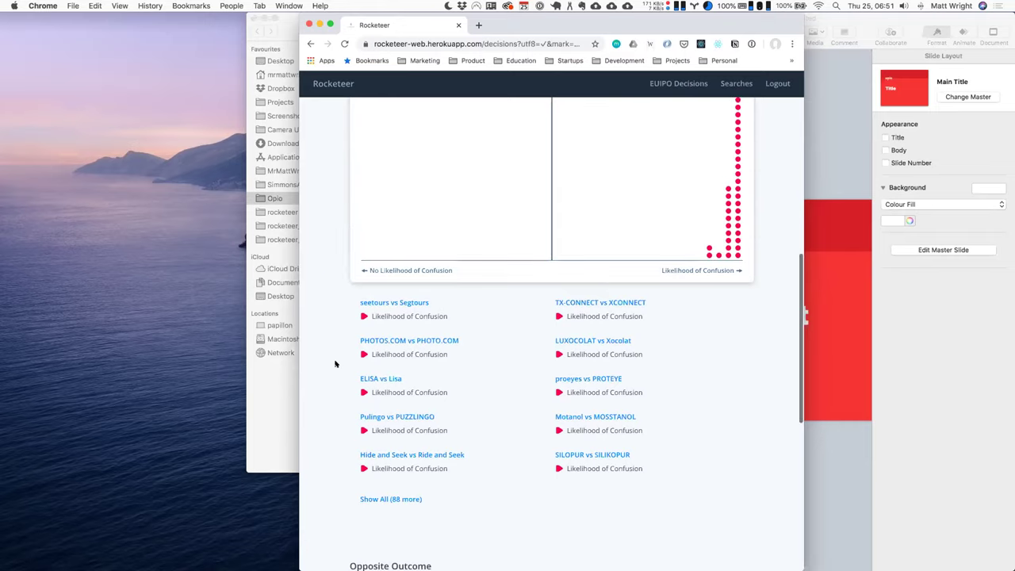
scroll(334, 364, up, 2)
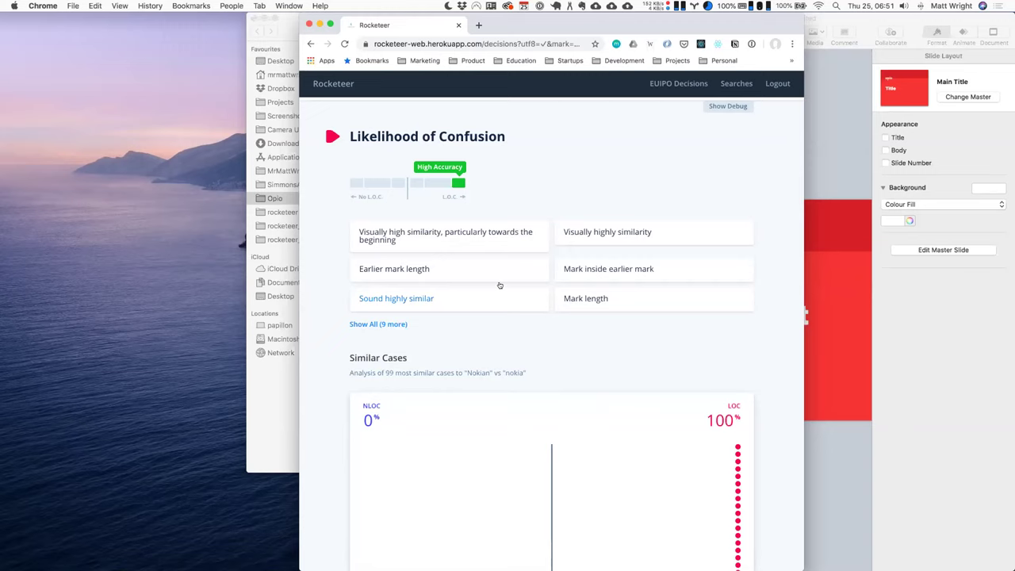
- Replace the mark being compared with "red dragon"
scroll(410, 133, up, 2)
drag(410, 132, 312, 132)
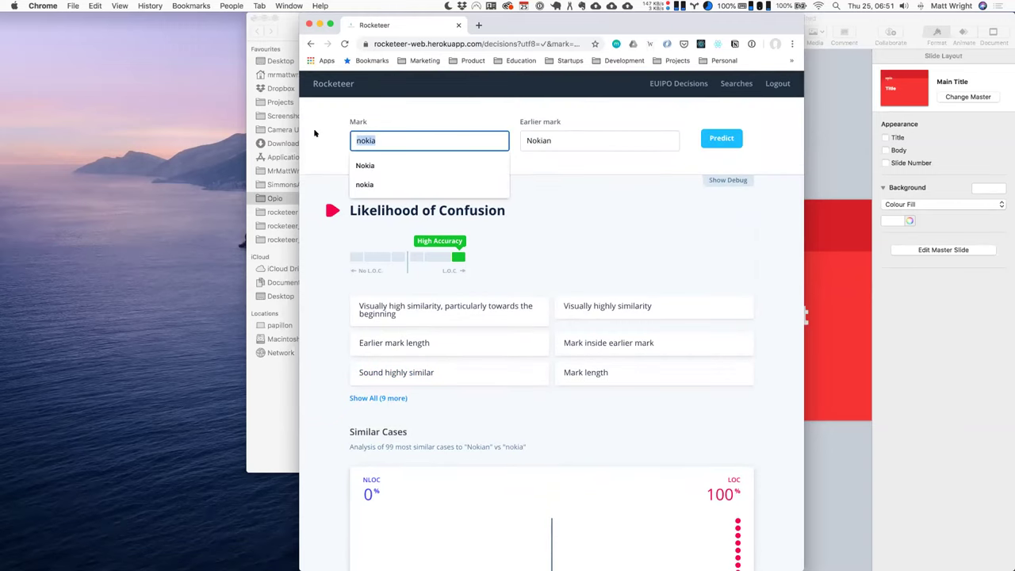
text(red)
key(Tab)
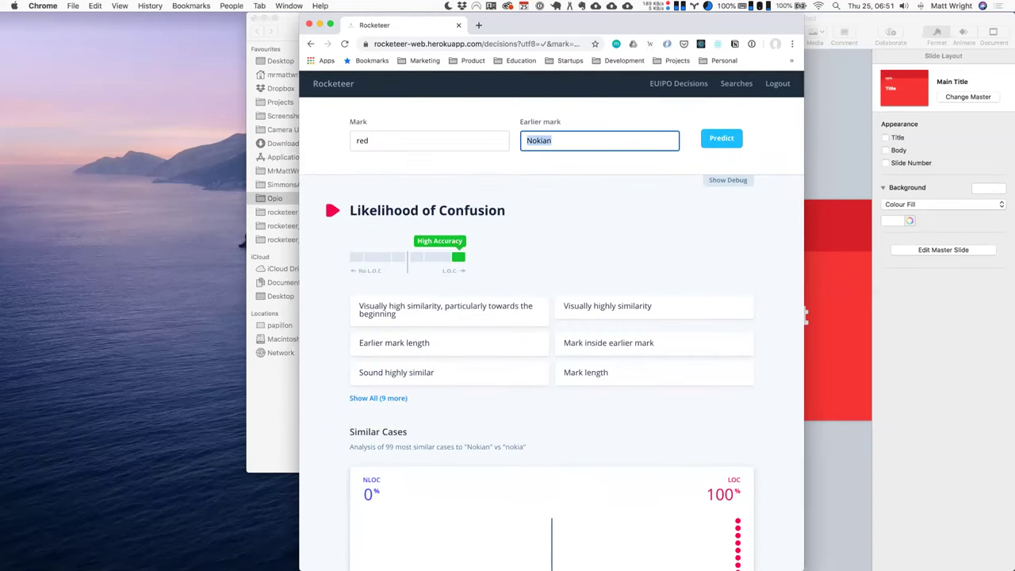
key(shift+Tab)
text(re)
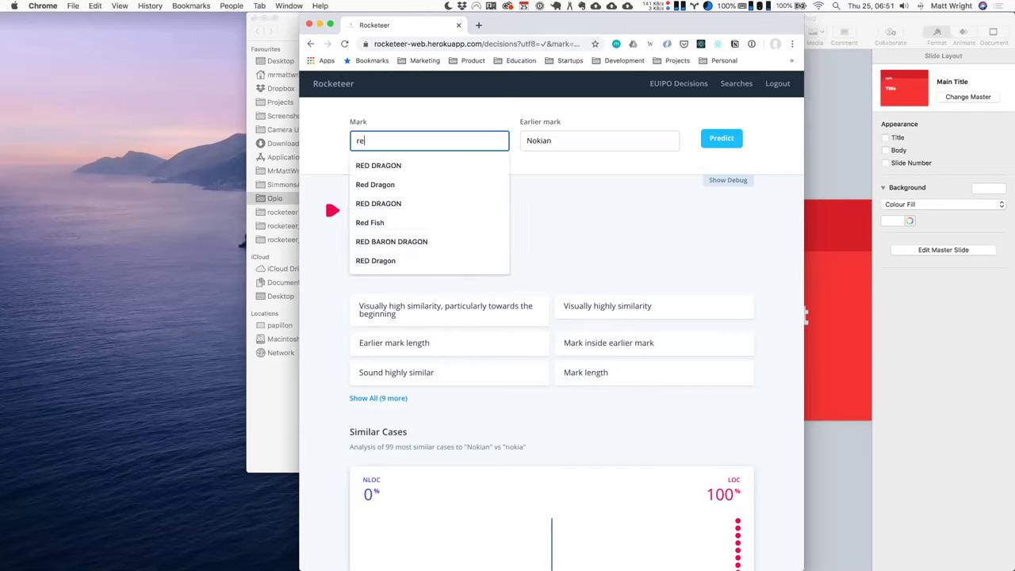
text(d dragon)
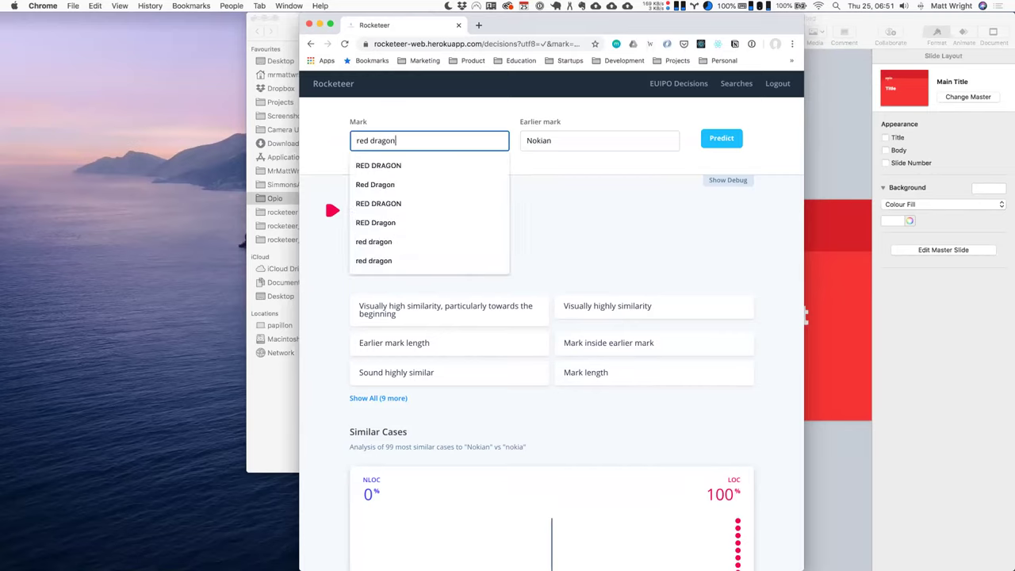
- Set the earlier mark to the suggested "GREEN DRAGON" and run the confusion prediction
key(Tab)
text(green)
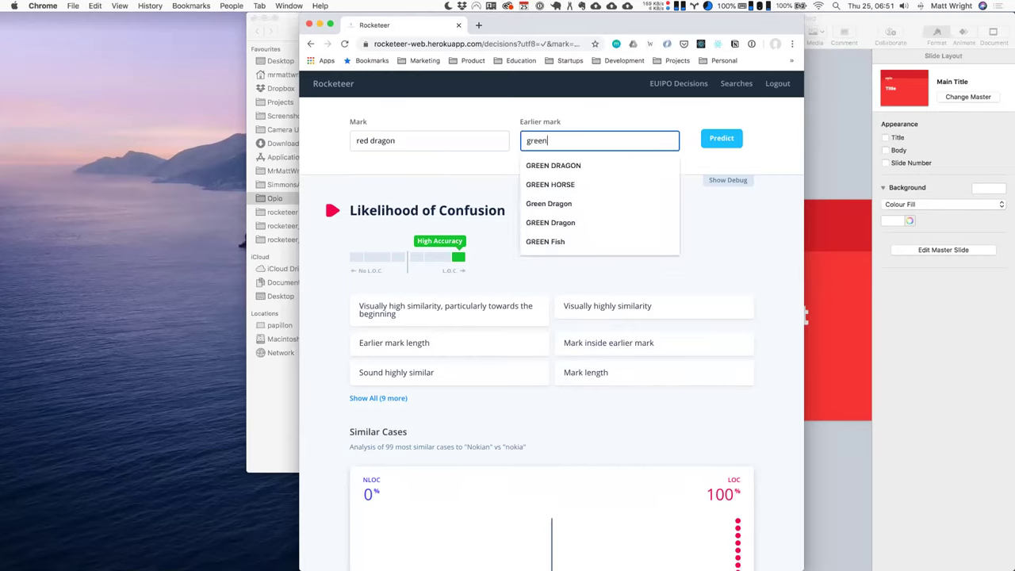
key(Down)
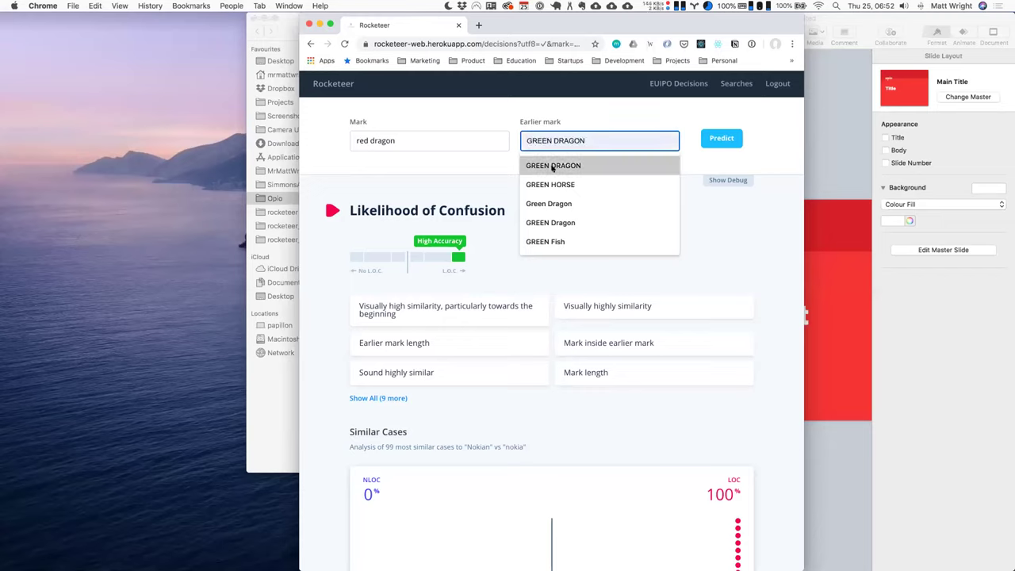
key(Return)
click(722, 140)
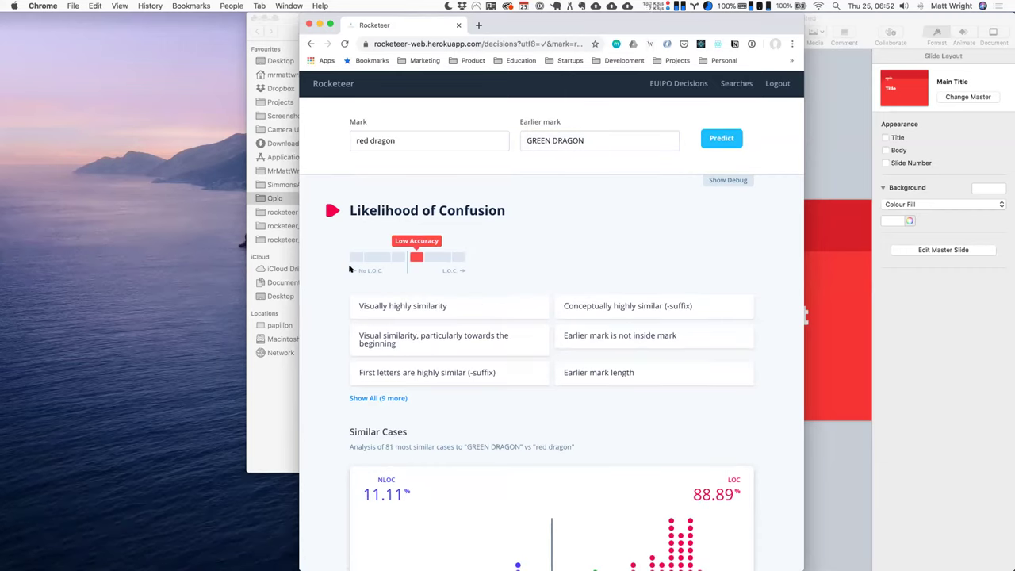
- Examine the accuracy gauge, similarity factors and Similar Cases chart for "GREEN DRAGON" vs "red dragon"
scroll(320, 297, down, 1)
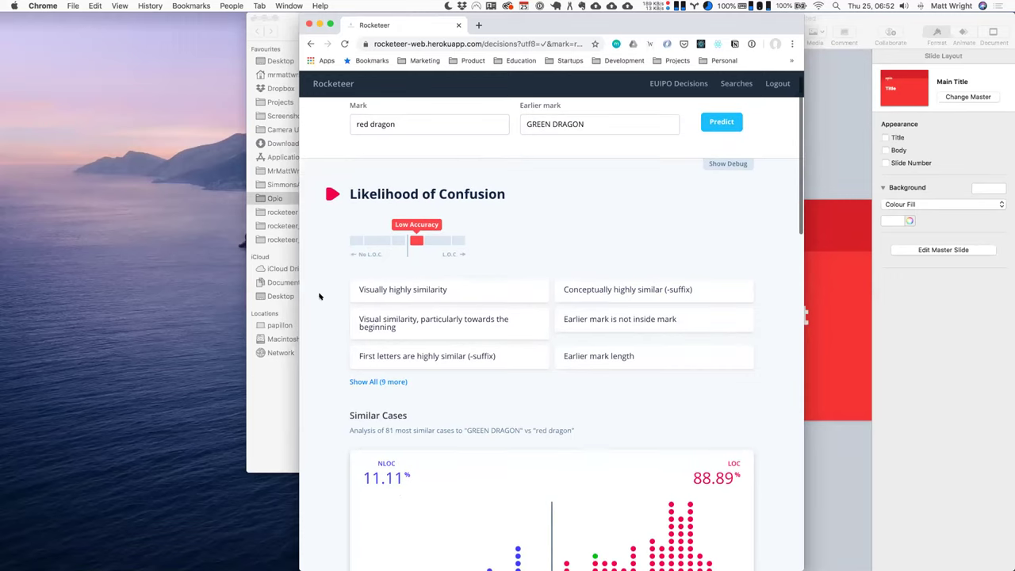
scroll(321, 297, down, 3)
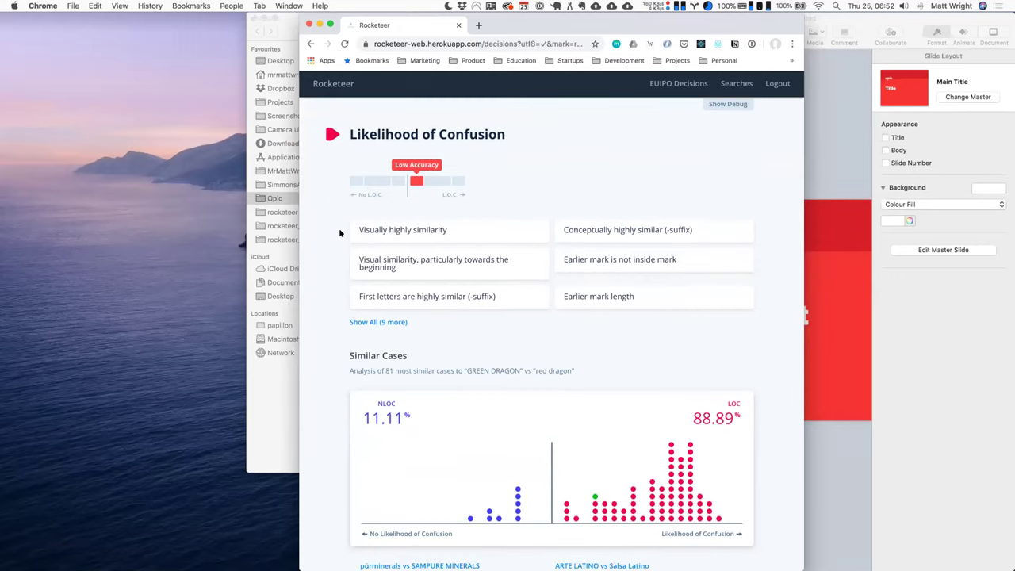
scroll(343, 230, up, 3)
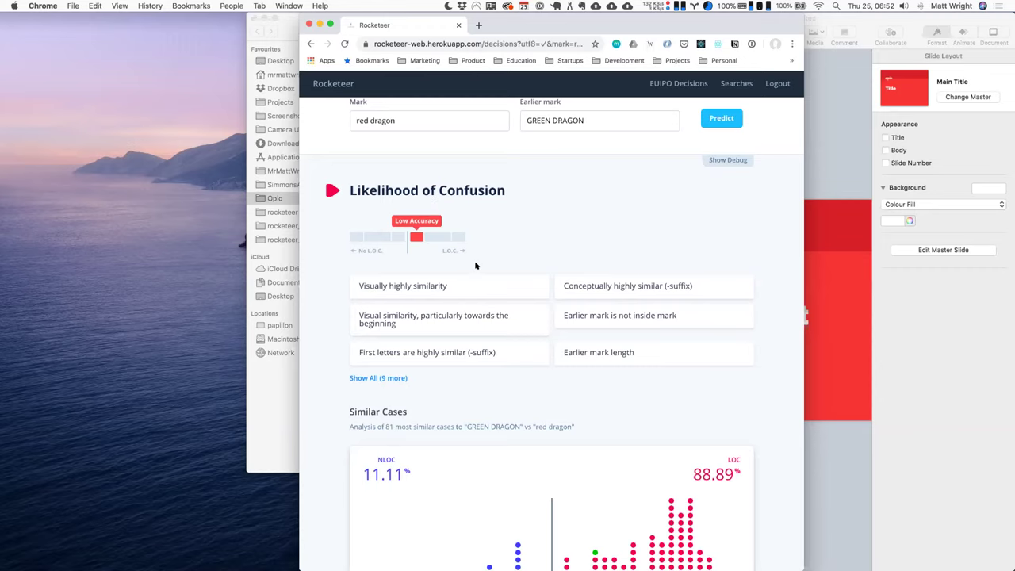
scroll(569, 252, down, 3)
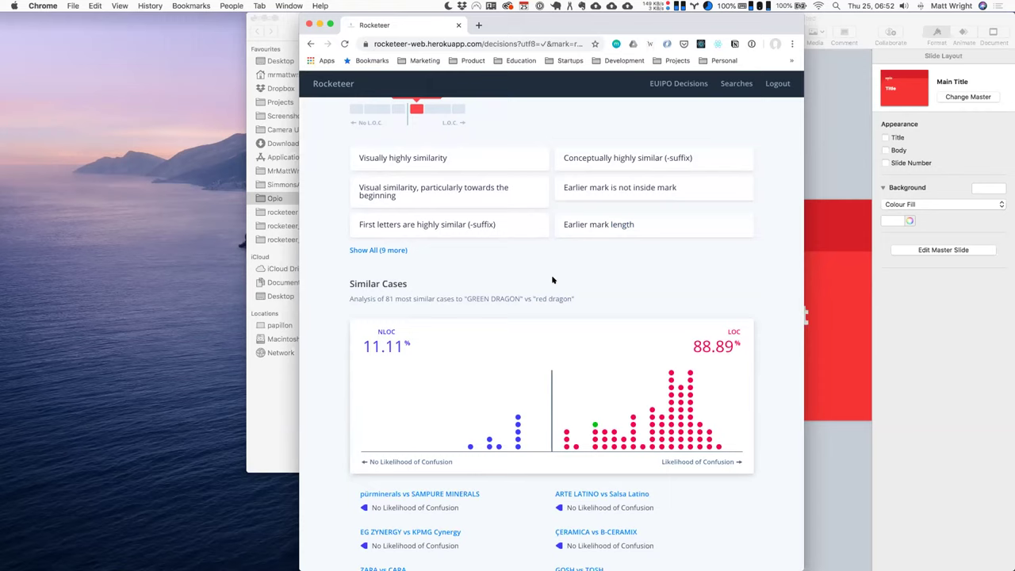
- Inspect the "GREEN DRAGON" vs "red dragon" point in the Similar Cases chart and expand the case list below to show all cases
scroll(528, 279, down, 3)
scroll(590, 282, down, 1)
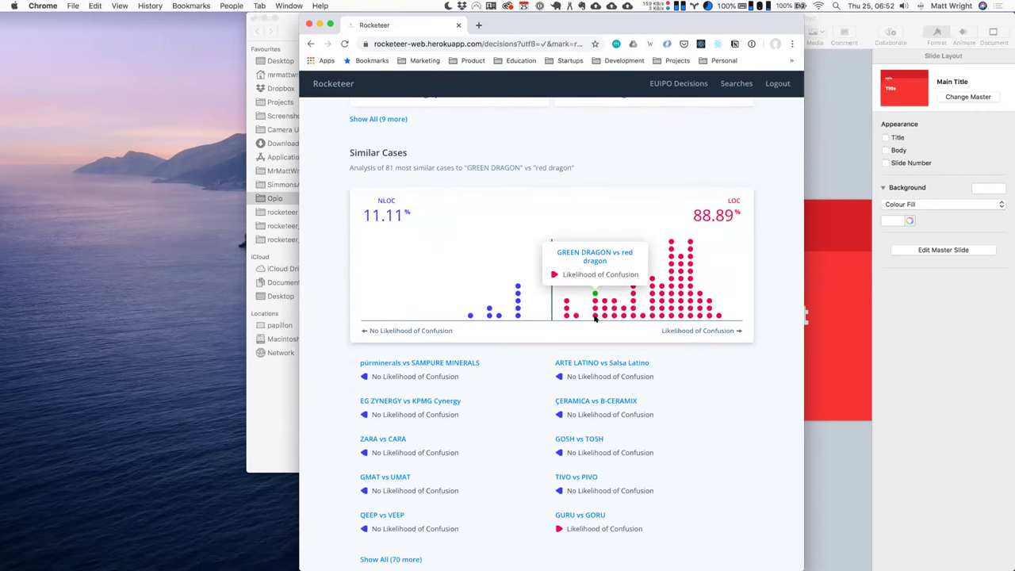
scroll(492, 502, down, 1)
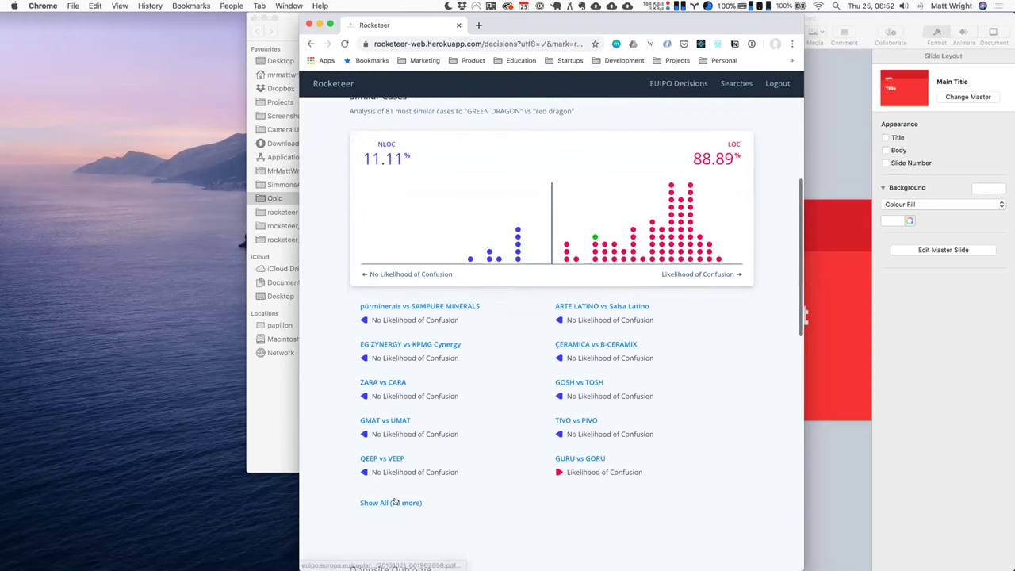
click(394, 502)
- Read through the expanded list of similar cases and their outcomes, ending back at the mark entry fields
scroll(321, 424, down, 5)
scroll(326, 430, down, 5)
scroll(326, 429, down, 2)
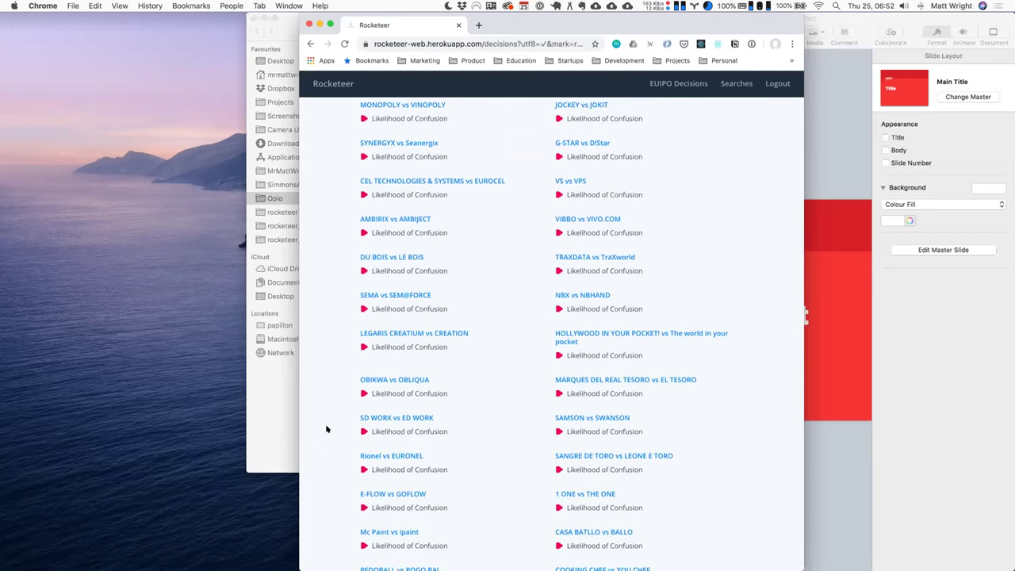
scroll(326, 429, down, 2)
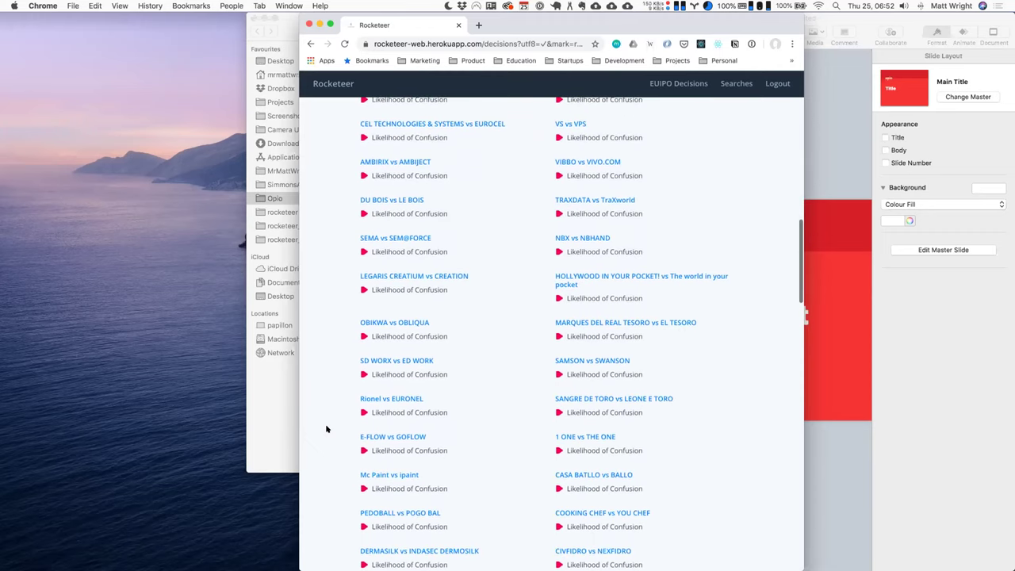
scroll(329, 430, down, 3)
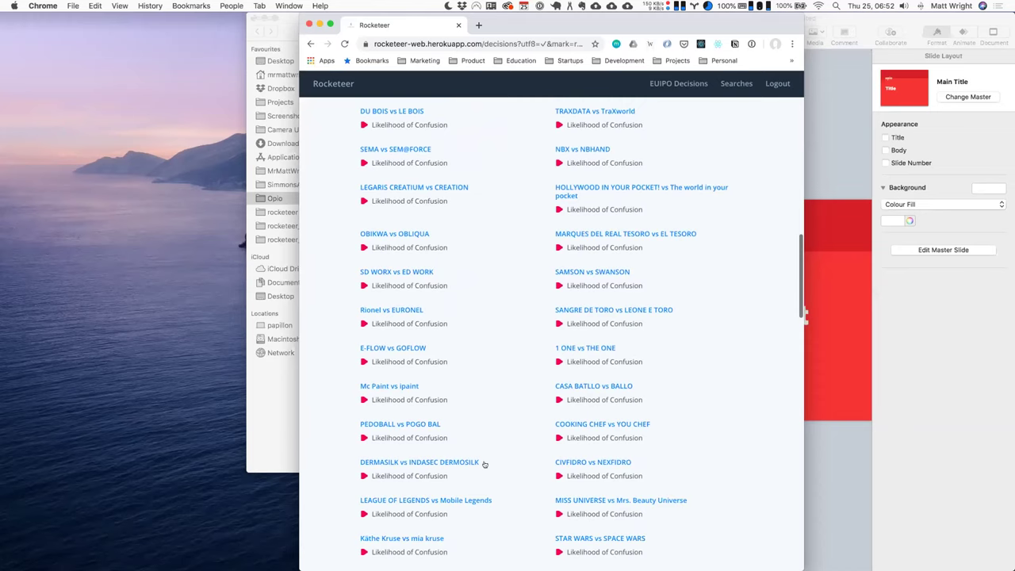
scroll(485, 464, down, 1)
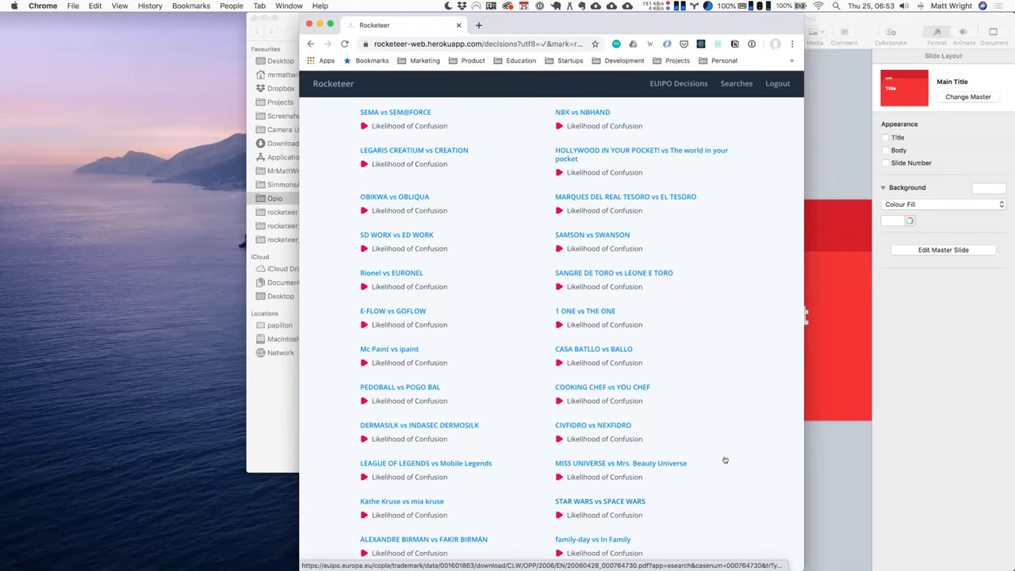
scroll(725, 460, up, 1)
scroll(724, 460, up, 3)
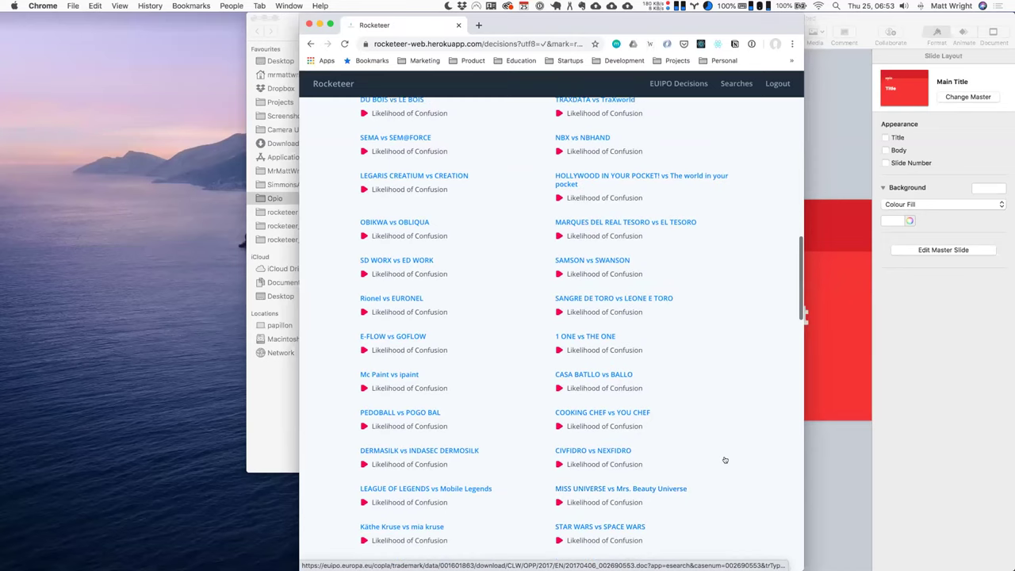
scroll(725, 460, up, 3)
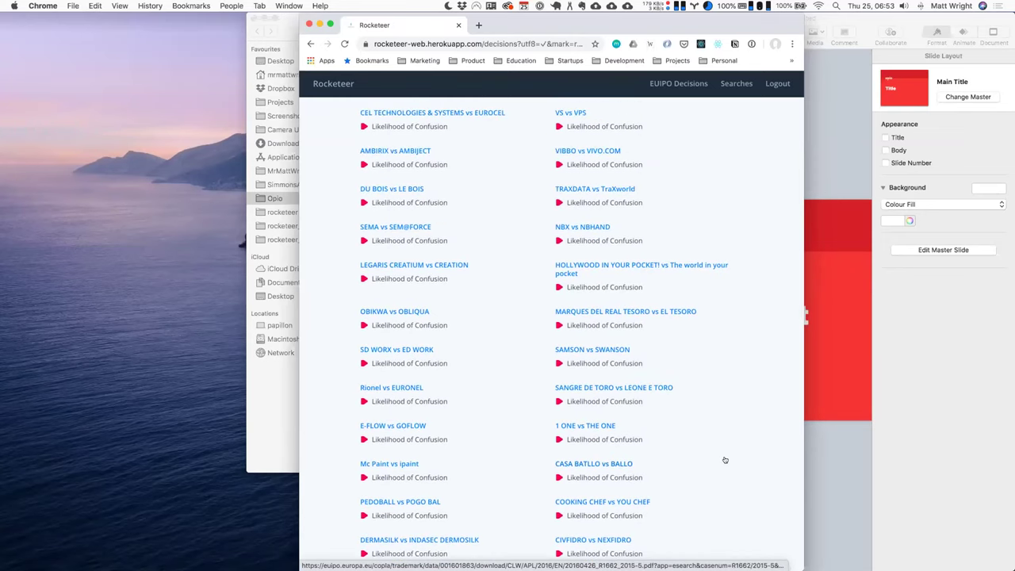
scroll(724, 461, up, 6)
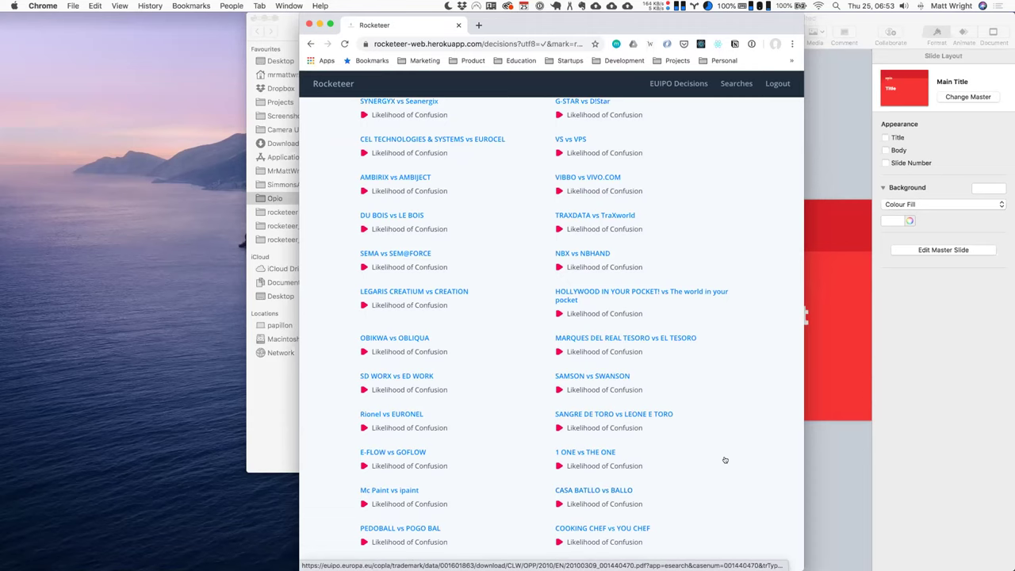
scroll(724, 460, up, 15)
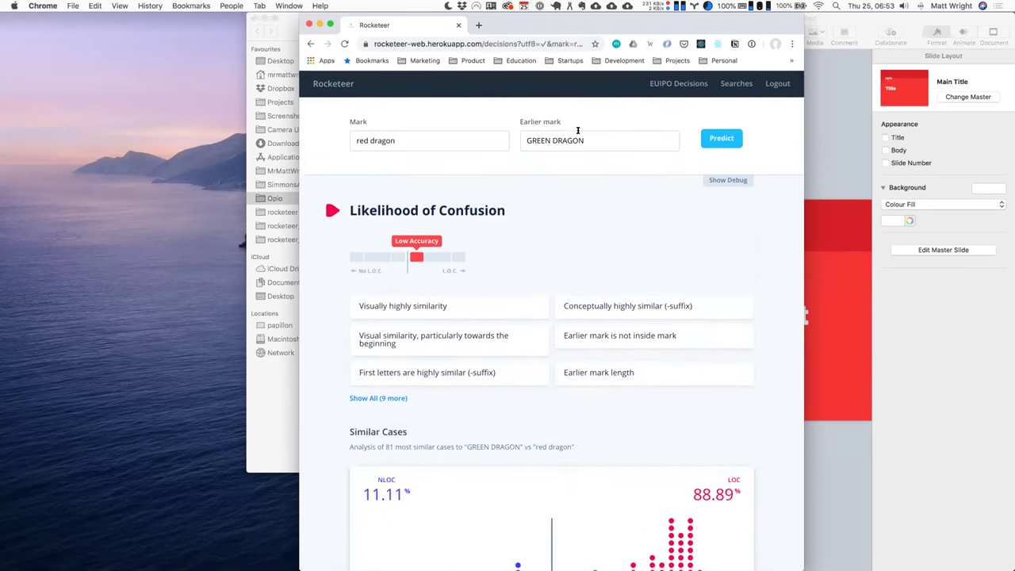
- Switch to the Keynote presentation product_nlp_talk_sm and start playing it from the "Demo: Predict" slide
click(834, 13)
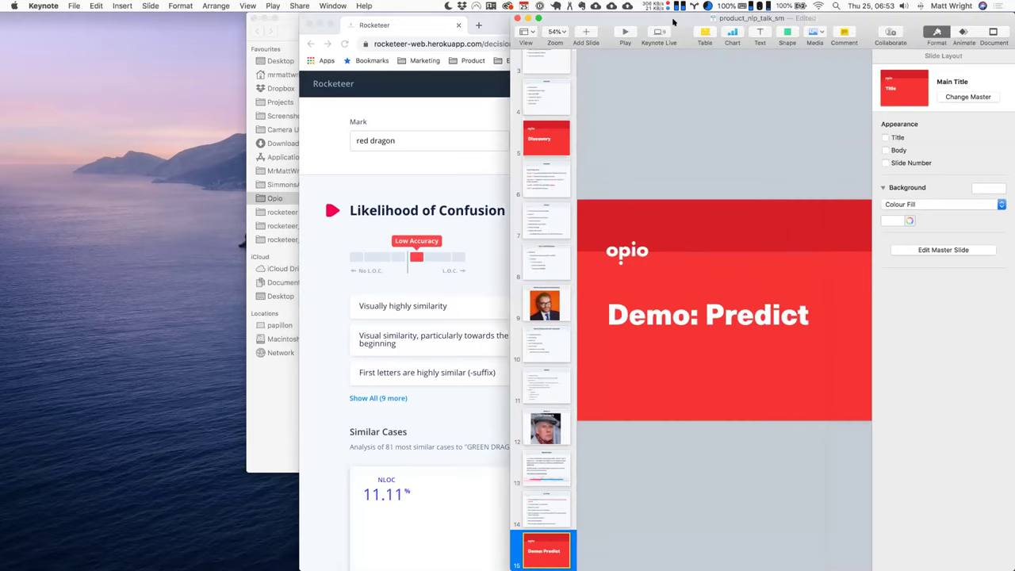
click(627, 31)
click(627, 45)
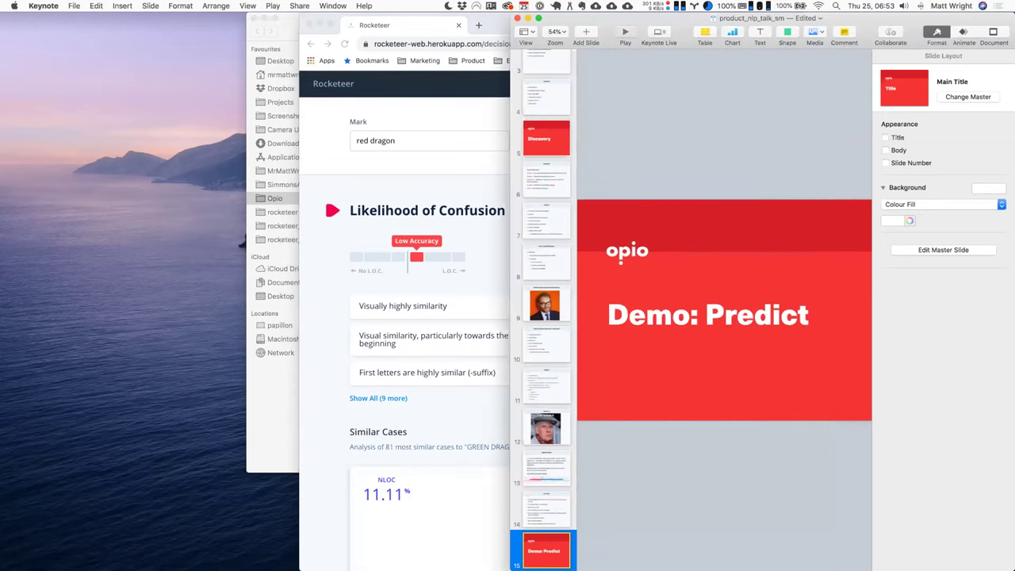